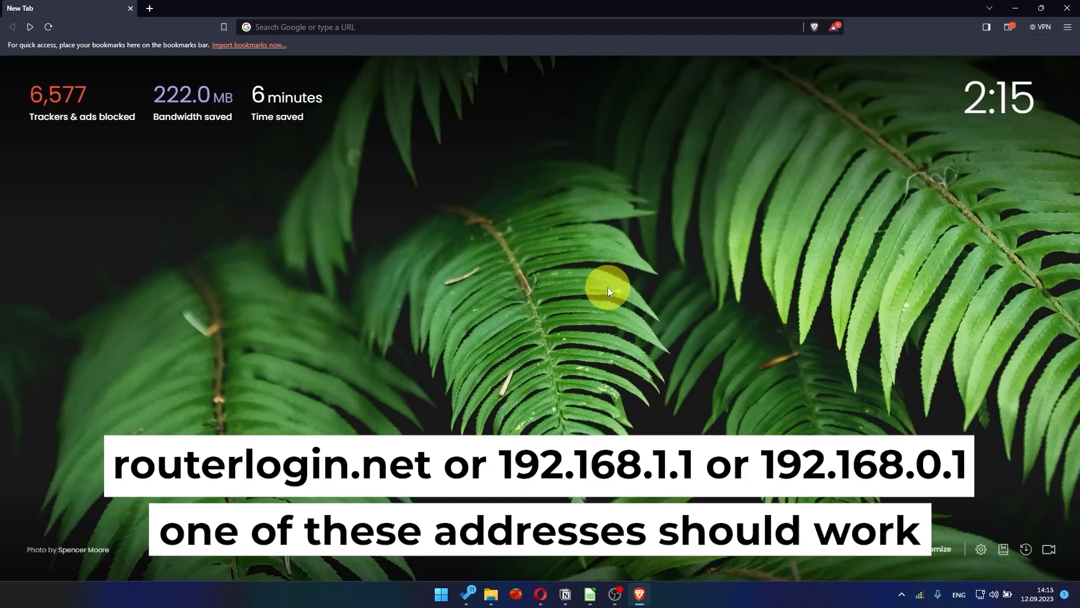
Open the router's web interface at 192.168.1.1 in the browser.
{"action": "left_click", "coordinate": [478, 34]}
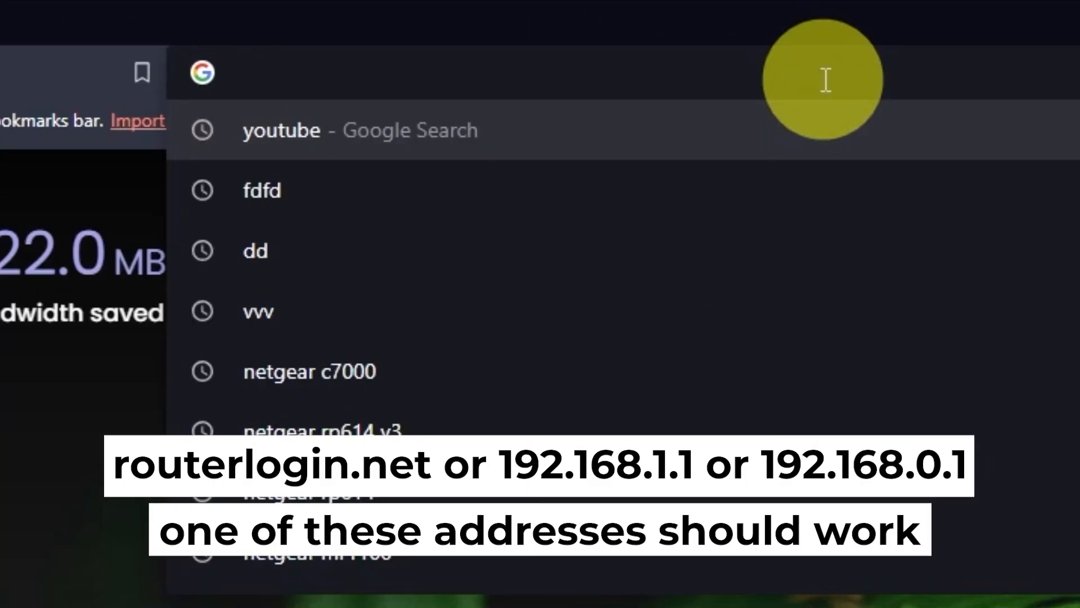
{"action": "type", "text": "192"}
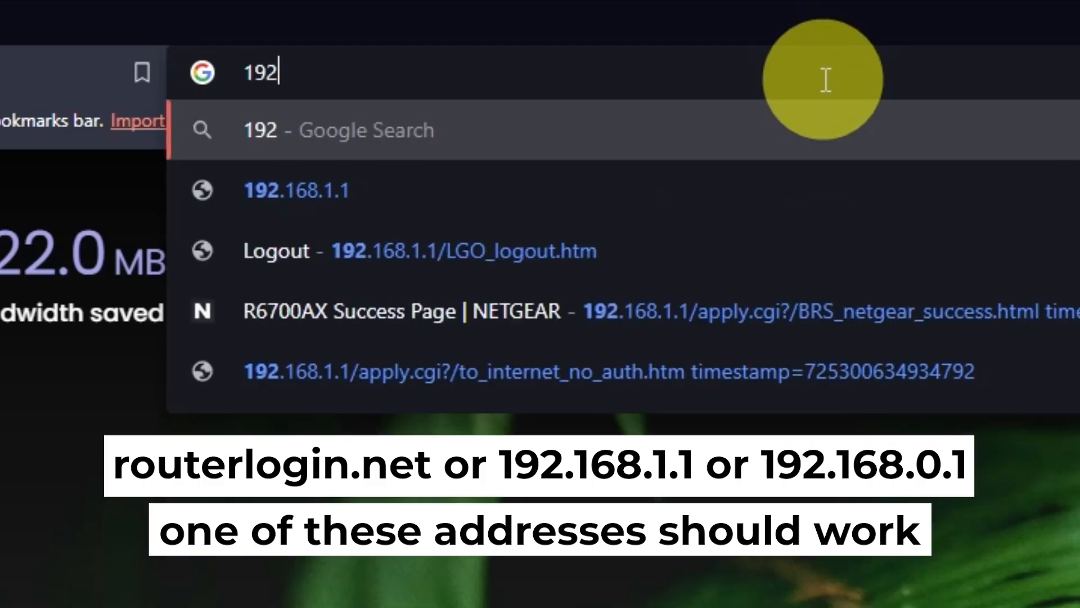
{"action": "type", "text": ".168.1."}
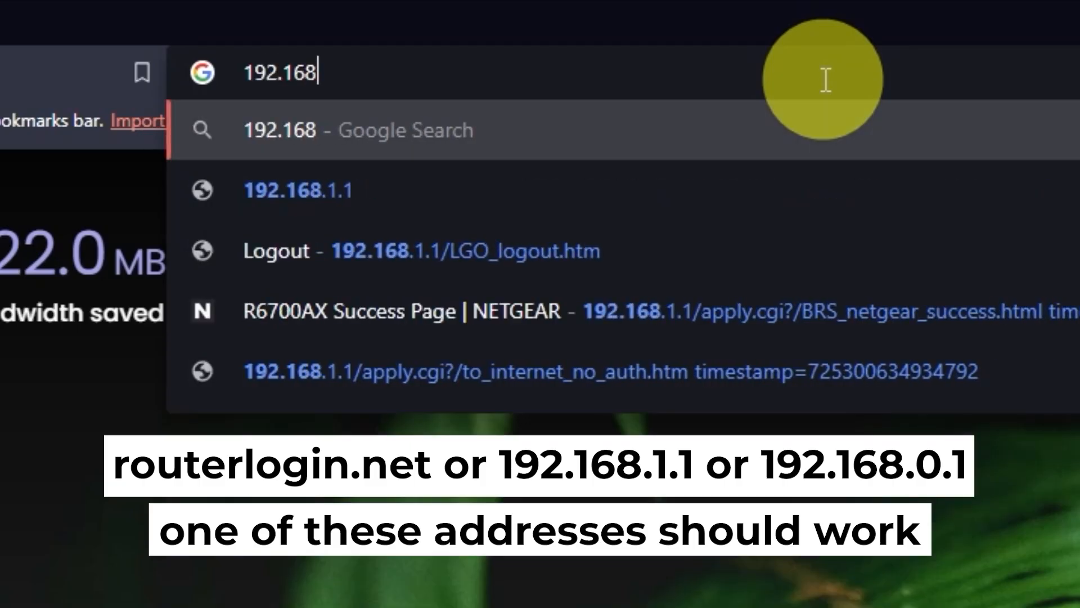
{"action": "type", "text": "1"}
{"action": "key", "text": "Return"}
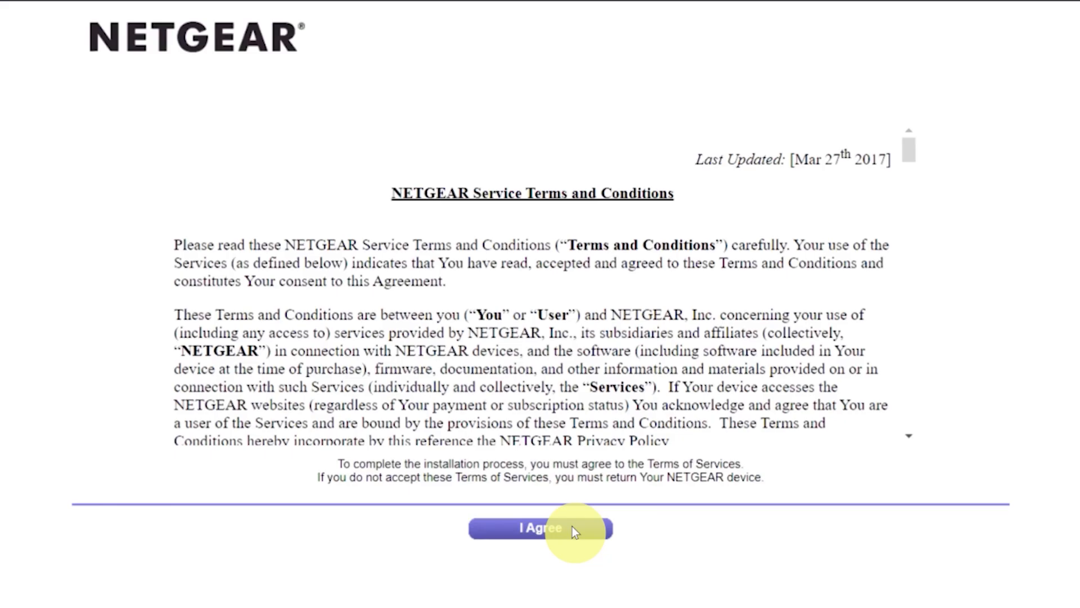
Accept the NETGEAR terms and choose to configure the Internet connection yourself, confirming the prompt.
{"action": "left_click", "coordinate": [572, 525]}
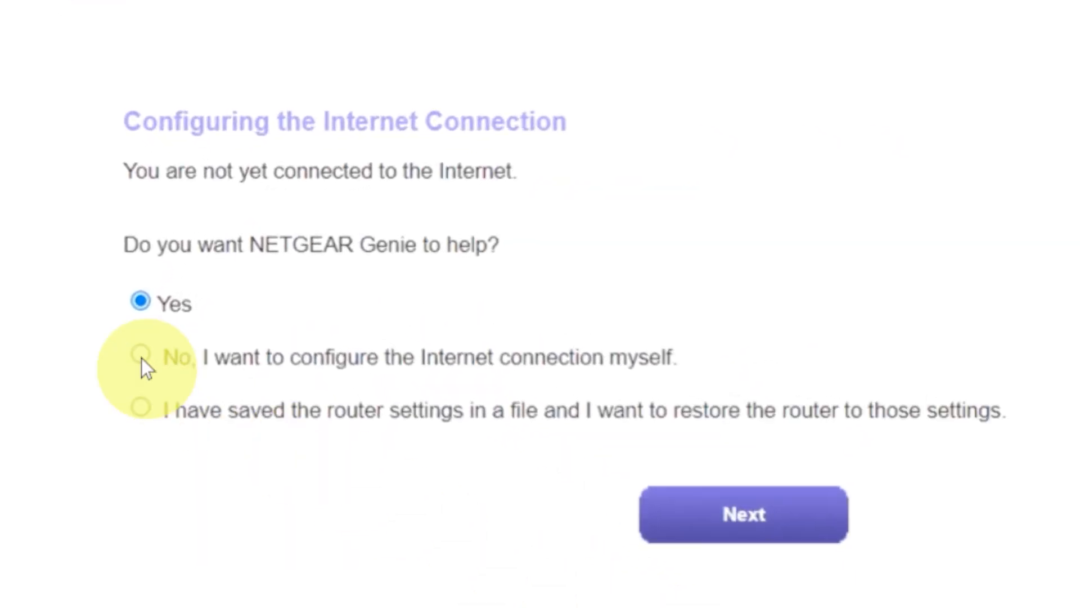
{"action": "left_click", "coordinate": [140, 356]}
{"action": "left_click", "coordinate": [687, 514]}
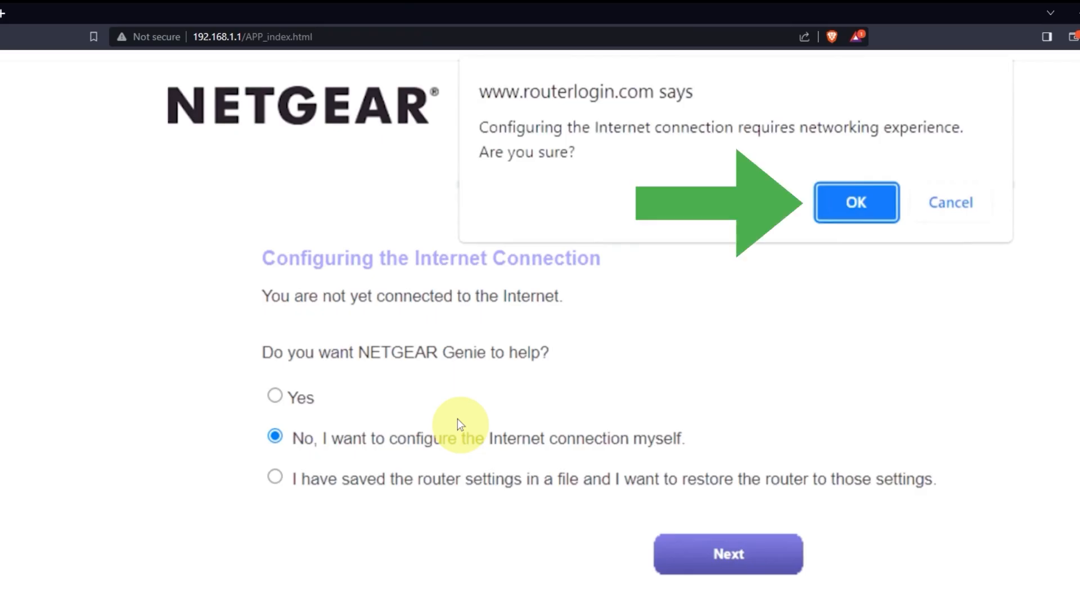
{"action": "left_click", "coordinate": [842, 200]}
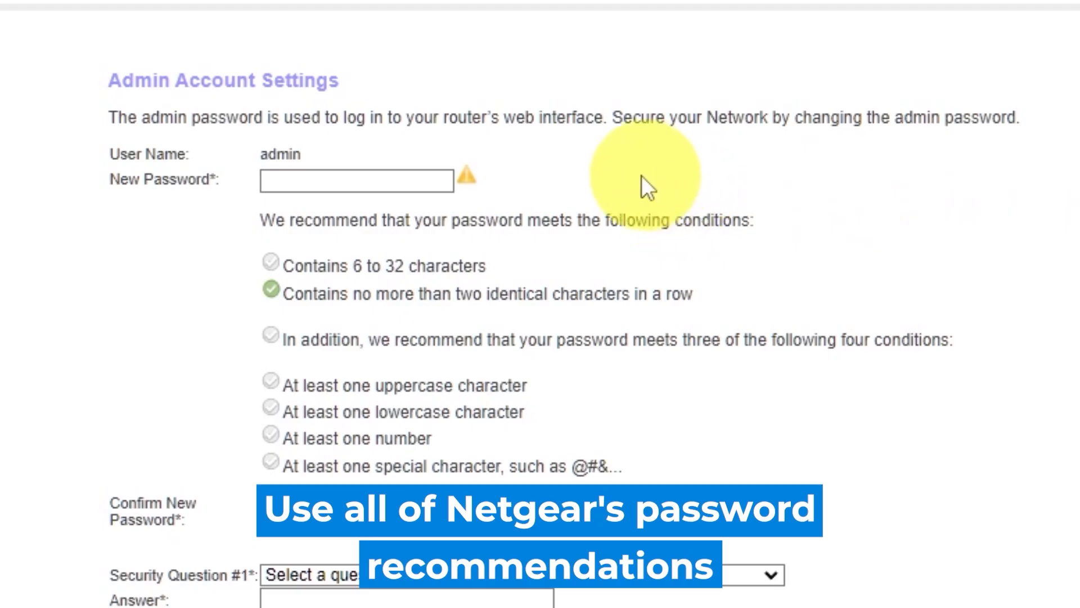
Enter a new admin password and enter it again in the confirmation field.
{"action": "left_click", "coordinate": [337, 173]}
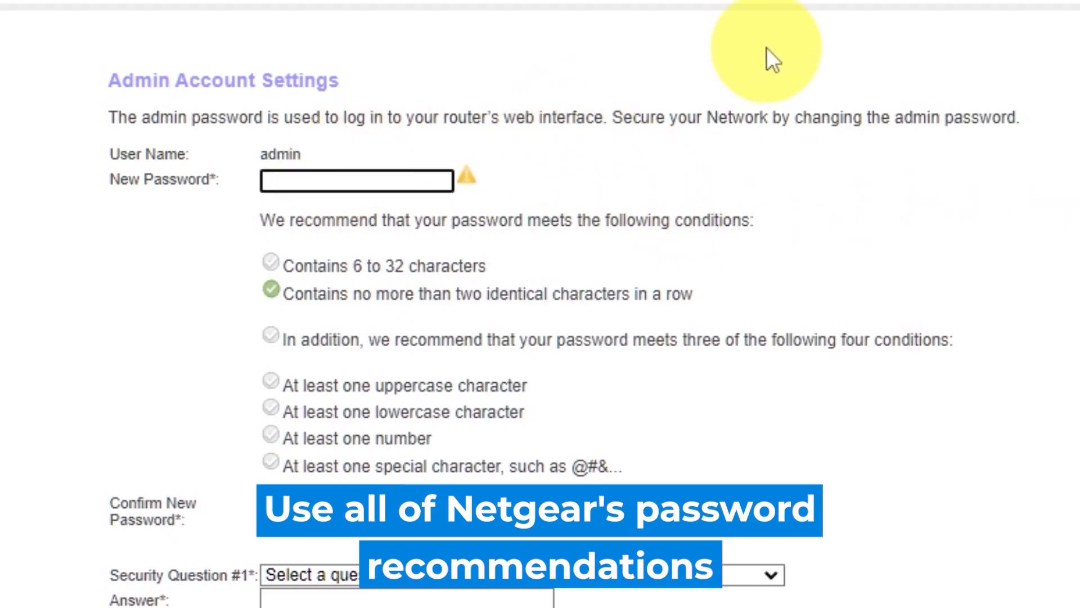
{"action": "type", "text": "•••••••••••"}
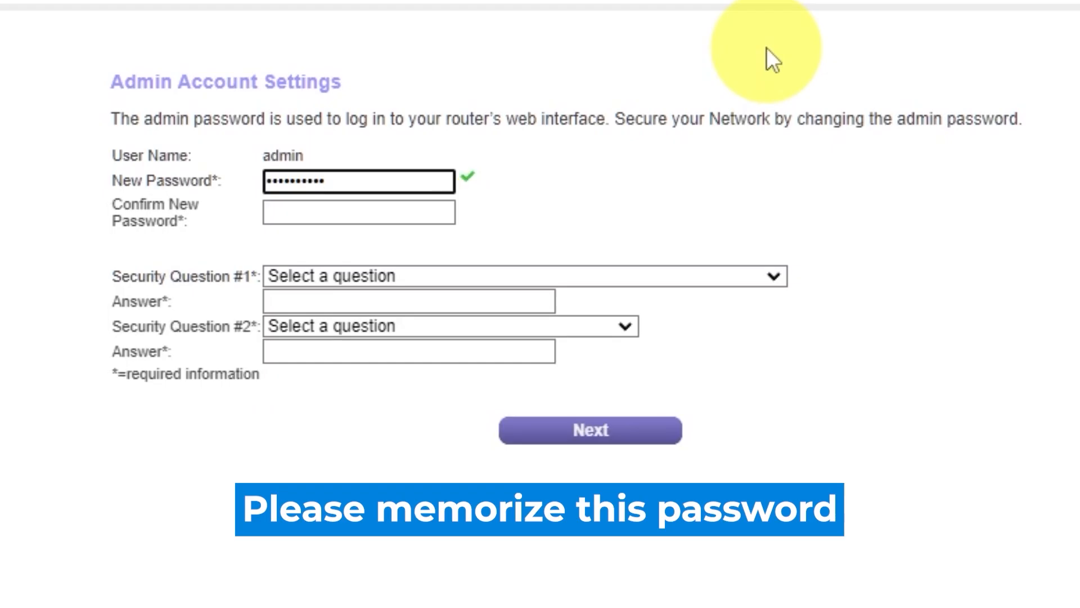
{"action": "left_click", "coordinate": [398, 213]}
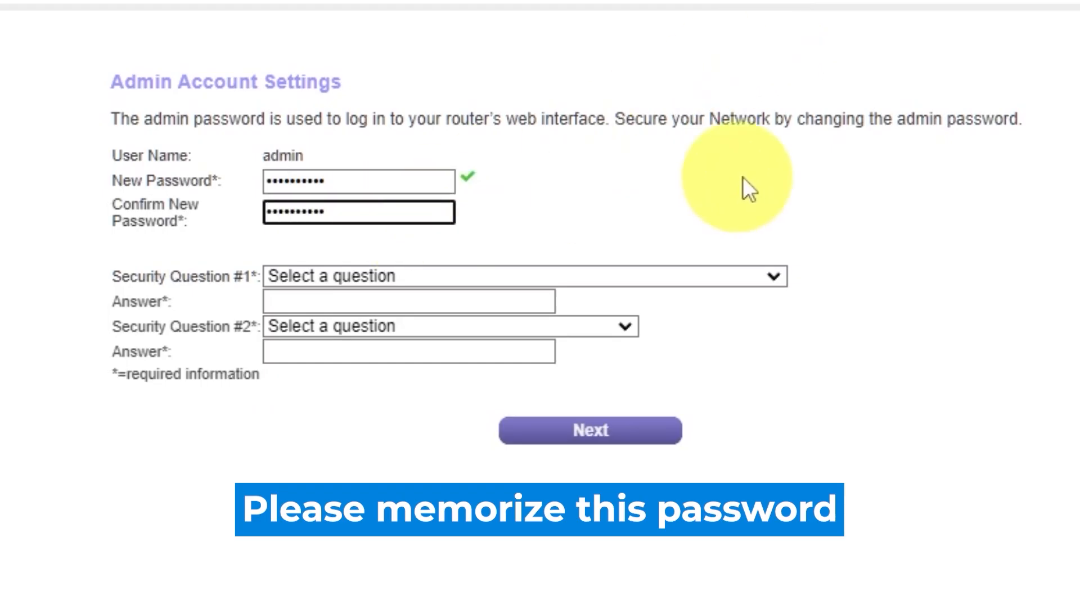
Pick the first-school security question as question #1 and enter its answer.
{"action": "left_click", "coordinate": [771, 276]}
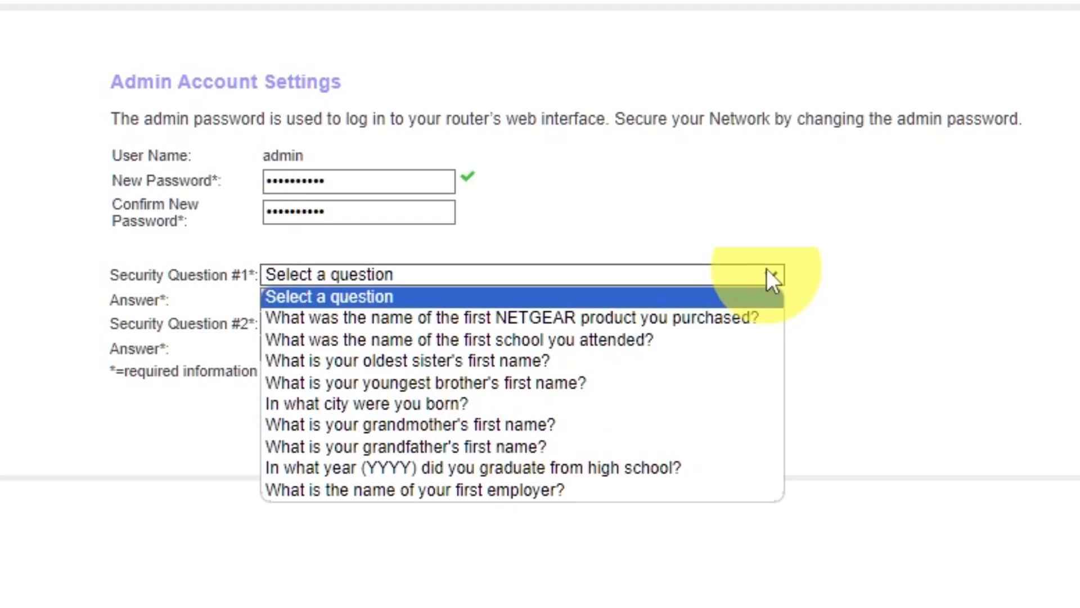
{"action": "left_click", "coordinate": [595, 339]}
{"action": "left_click", "coordinate": [528, 304]}
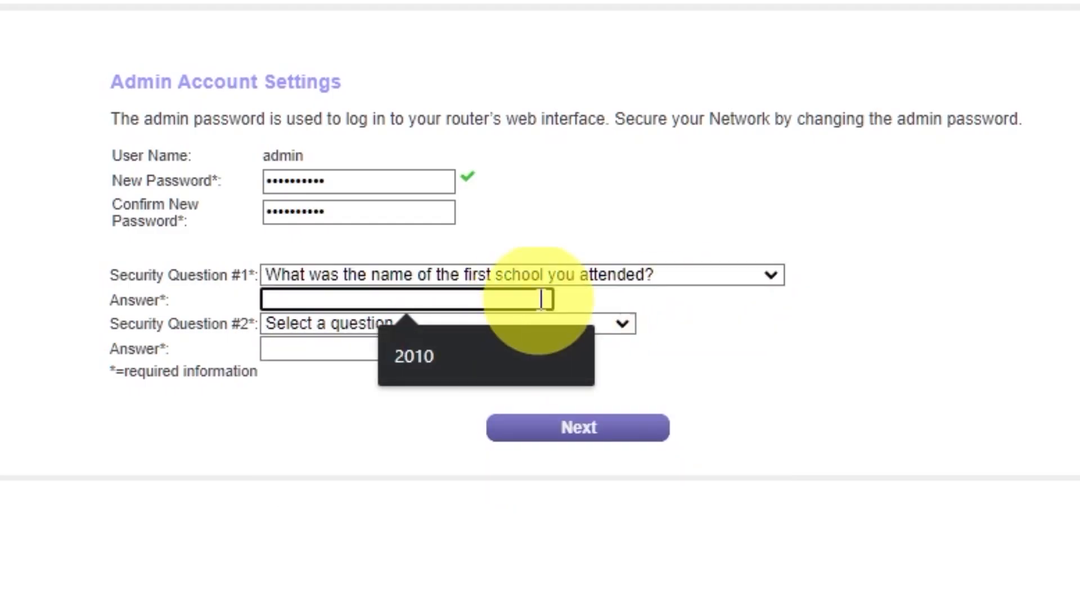
Pick the father's birth city security question as question #2, enter its answer, and continue.
{"action": "left_click", "coordinate": [622, 324]}
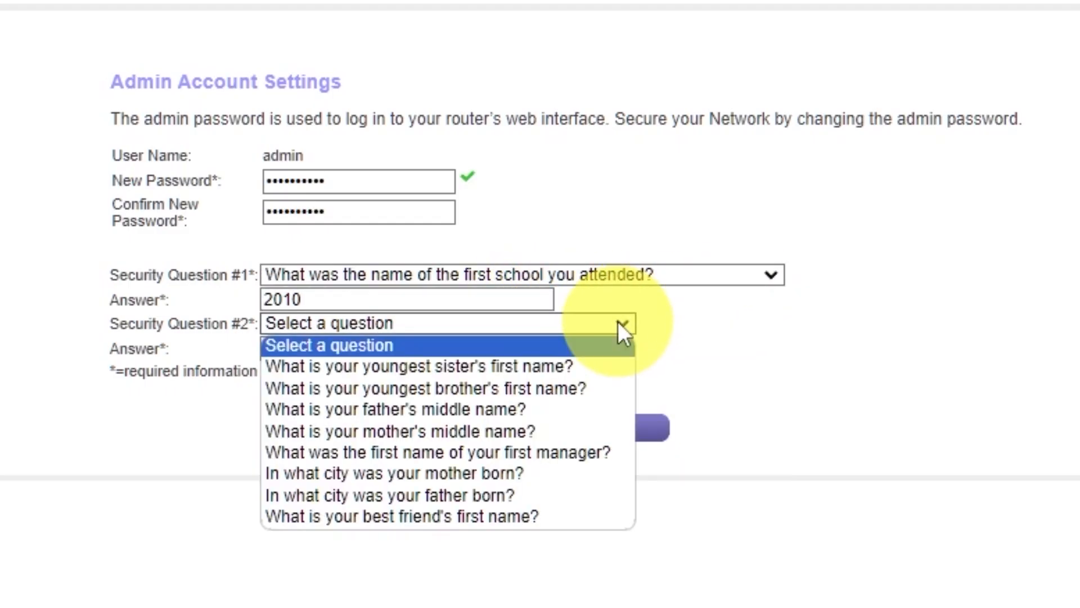
{"action": "left_click", "coordinate": [553, 495]}
{"action": "left_click", "coordinate": [502, 348]}
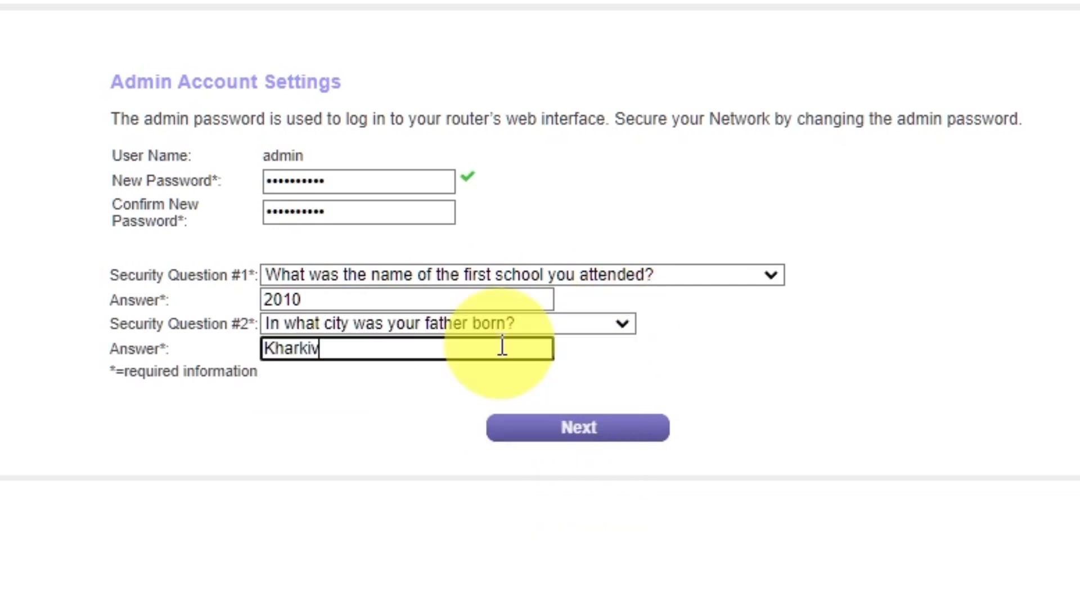
{"action": "left_click", "coordinate": [569, 440]}
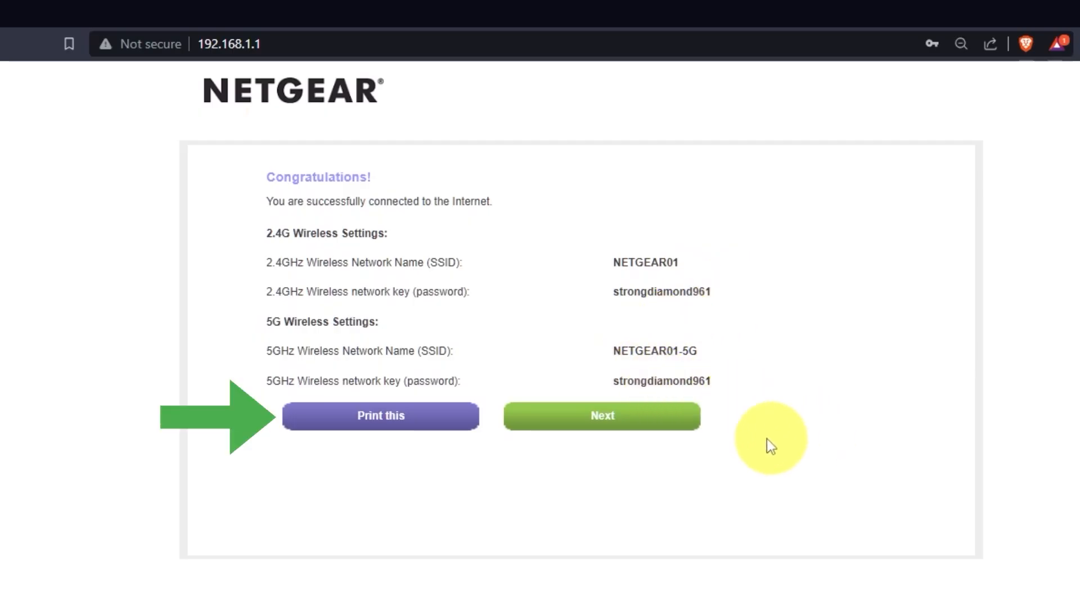
Continue past the wireless settings summary and accept the firmware upgrade to the new version.
{"action": "left_click", "coordinate": [663, 434]}
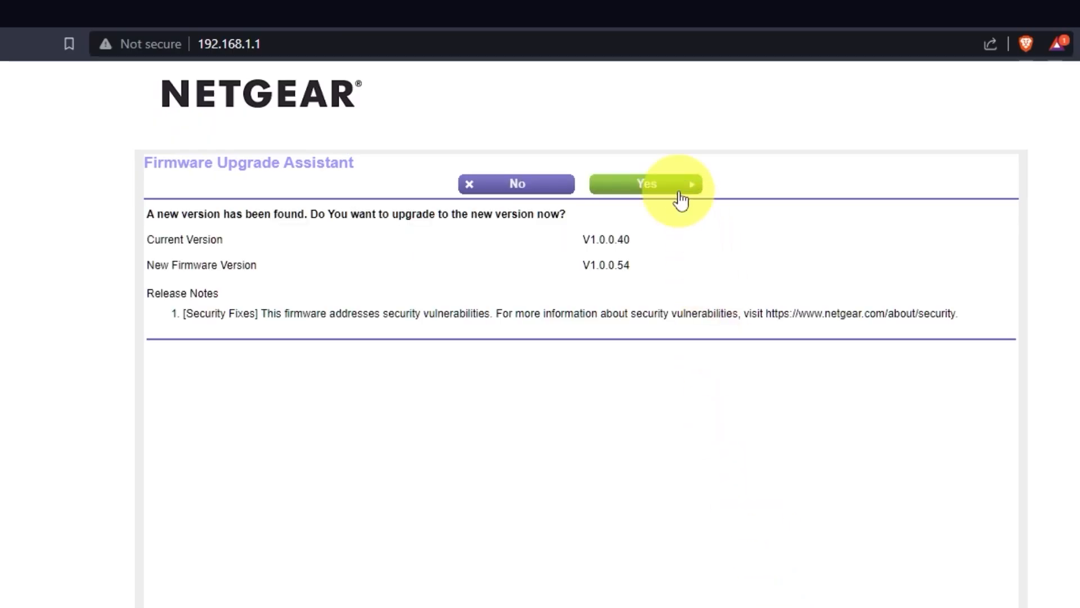
{"action": "left_click", "coordinate": [679, 194]}
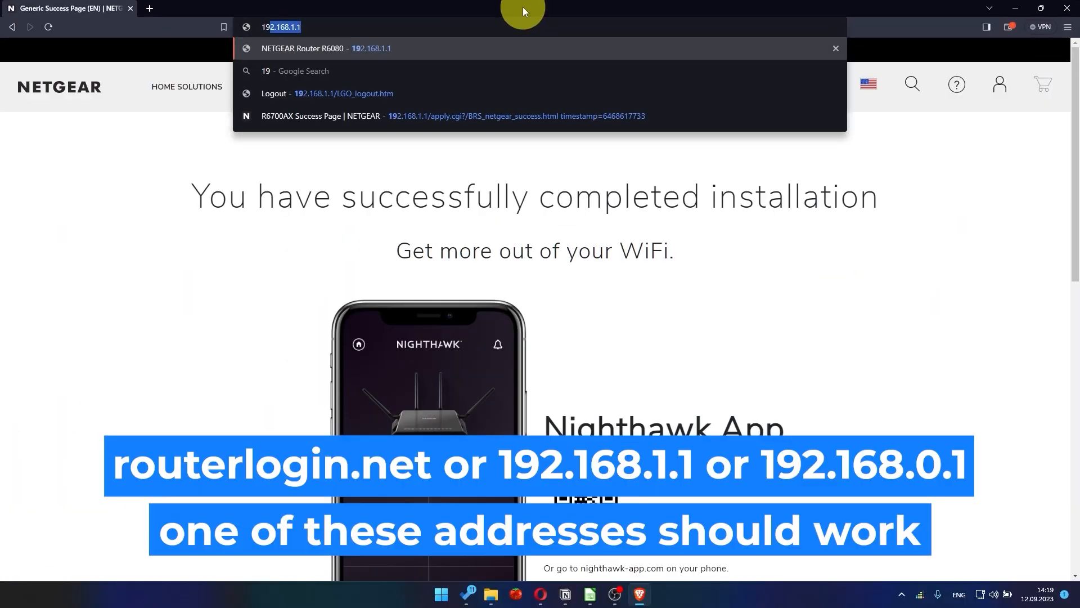
Reopen the router's web interface at 192.168.1.1.
{"action": "type", "text": "92.168"}
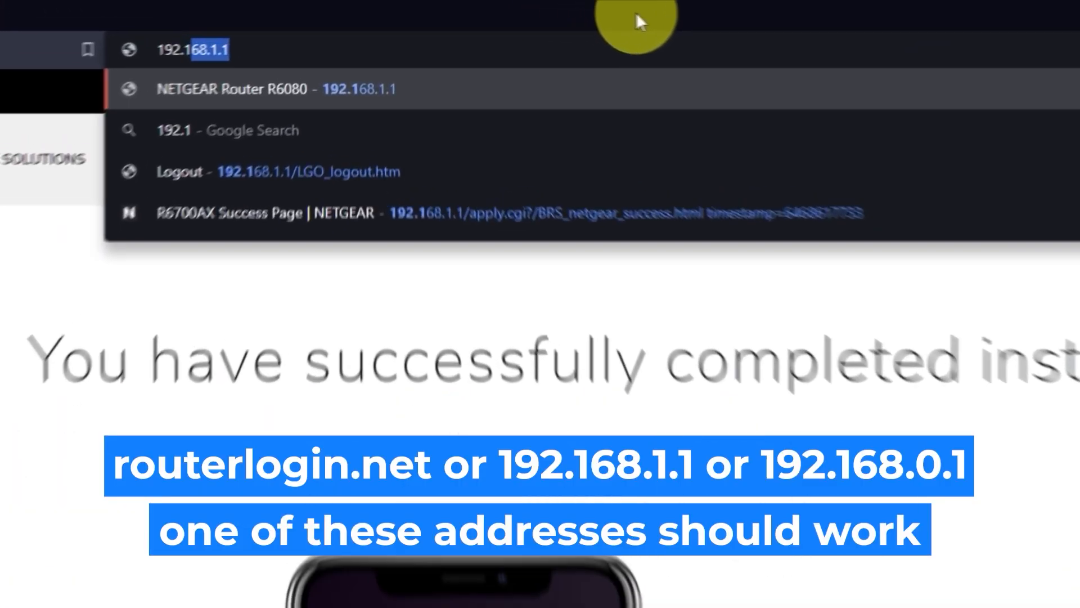
{"action": "type", "text": ".1."}
{"action": "key", "text": "Return"}
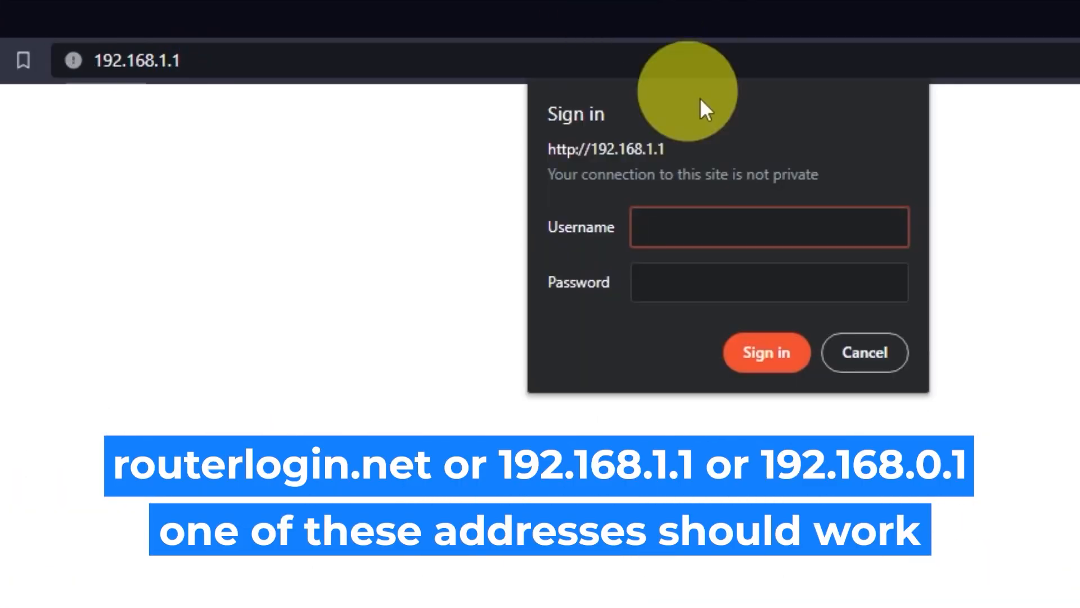
Sign in with user name admin and the new admin password.
{"action": "type", "text": "admin"}
{"action": "key", "text": "Tab"}
{"action": "type", "text": "•••••••••"}
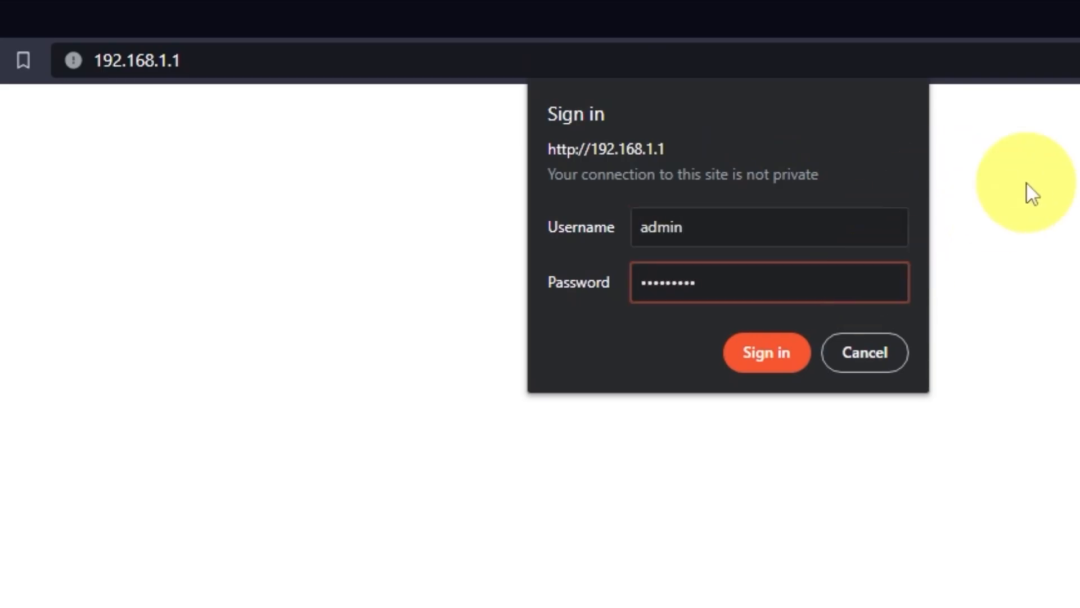
{"action": "left_click", "coordinate": [779, 352]}
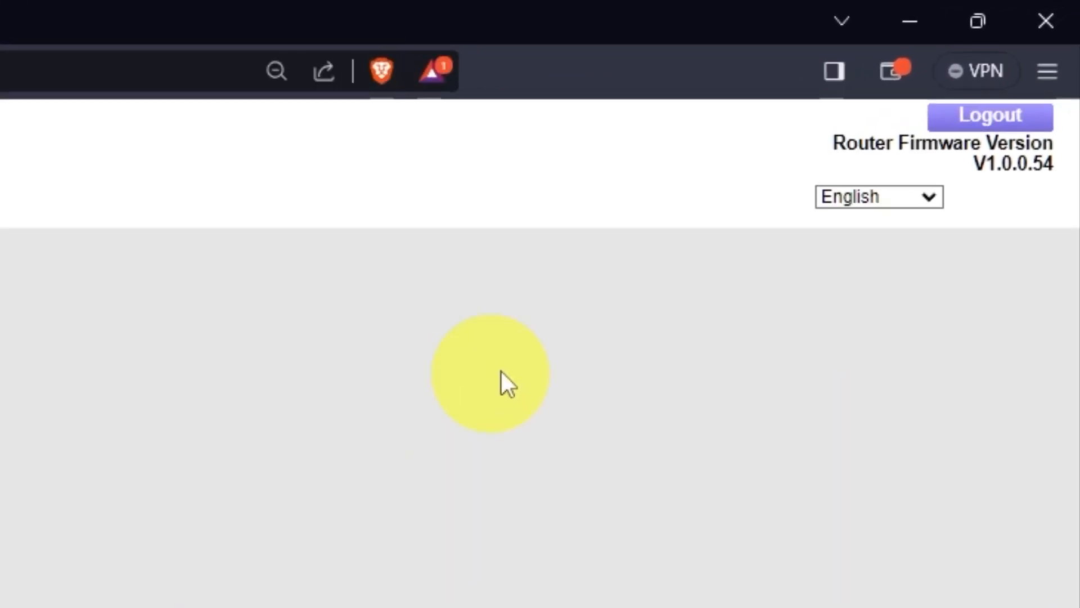
{"action": "left_click", "coordinate": [968, 143]}
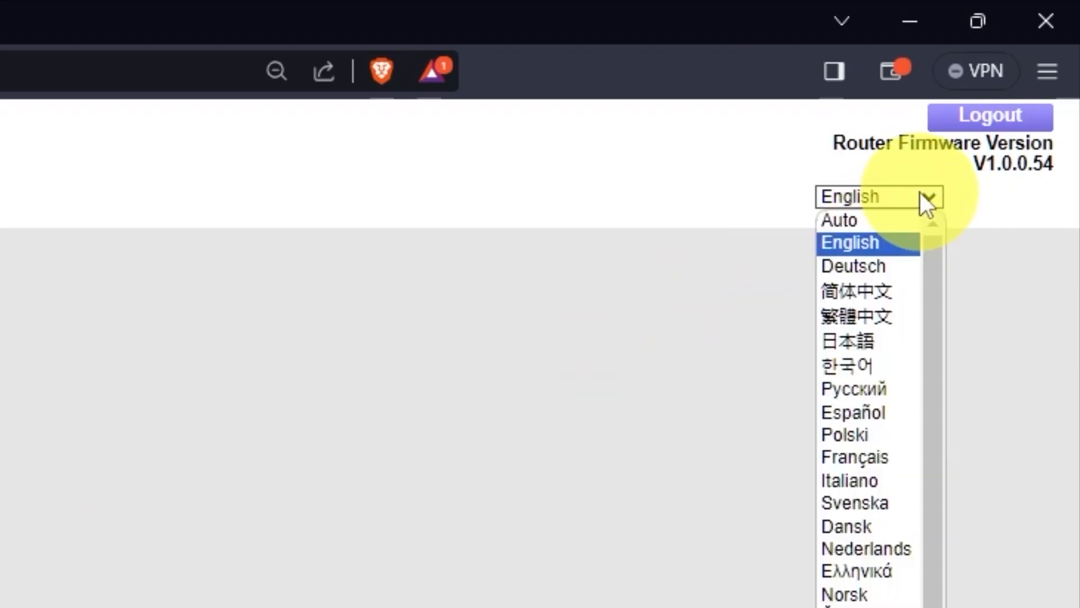
{"action": "scroll", "coordinate": [867, 382], "scroll_direction": "down", "scroll_amount": 1}
{"action": "scroll", "coordinate": [863, 386], "scroll_direction": "up", "scroll_amount": 1}
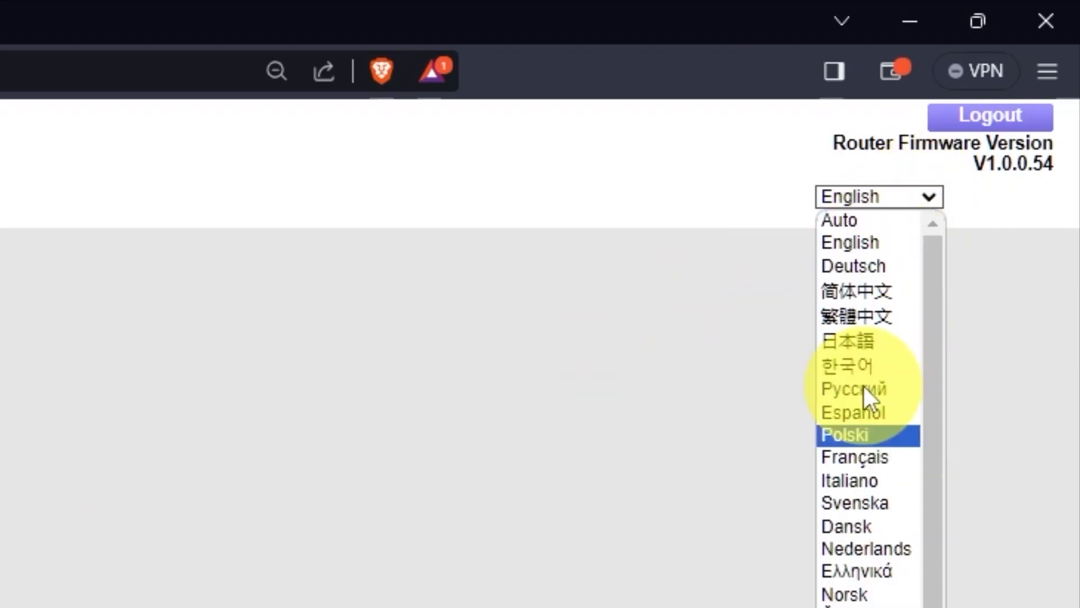
{"action": "left_click", "coordinate": [935, 191]}
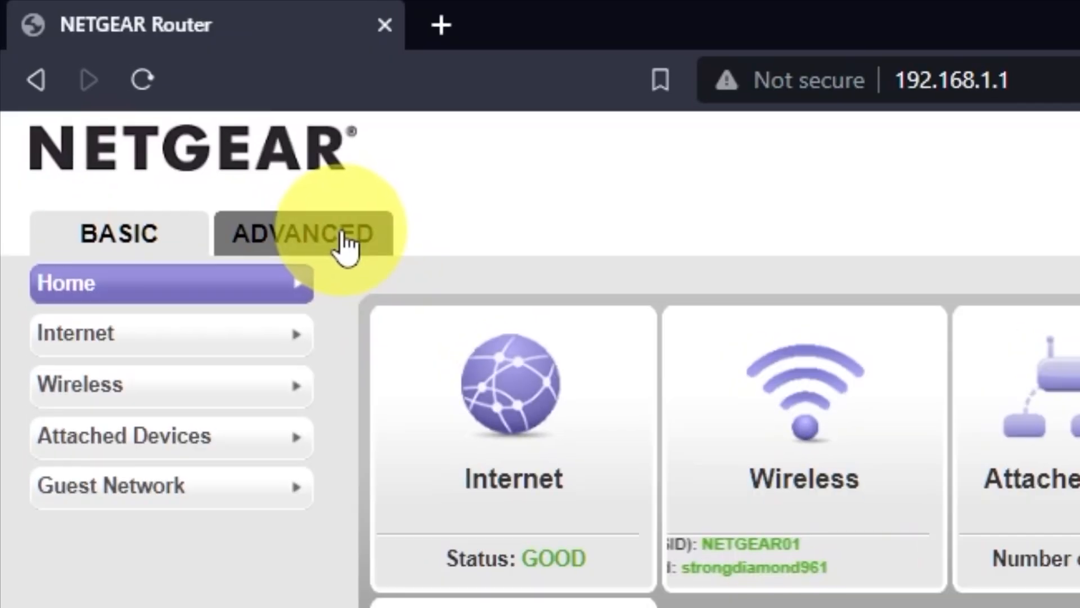
Start the Advanced Setup Wizard and choose to configure the router yourself.
{"action": "left_click", "coordinate": [342, 235]}
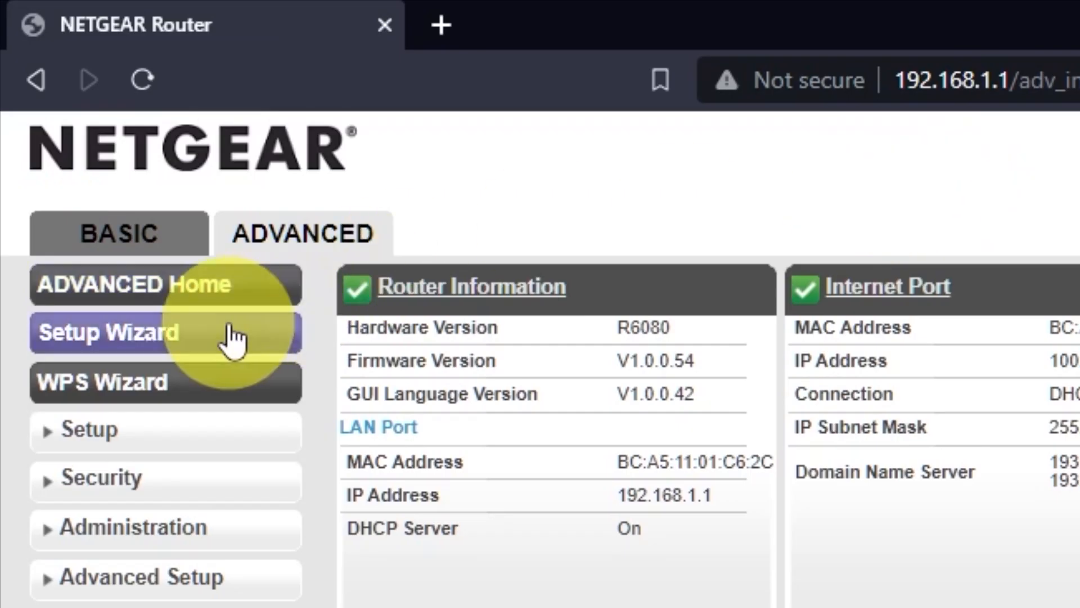
{"action": "left_click", "coordinate": [248, 337]}
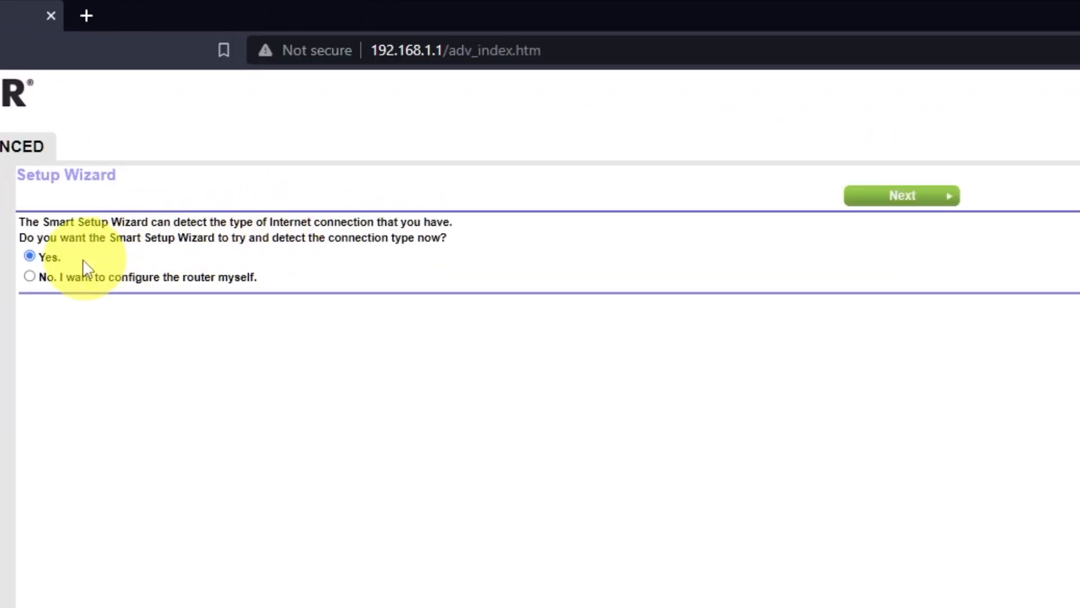
{"action": "left_click", "coordinate": [30, 276]}
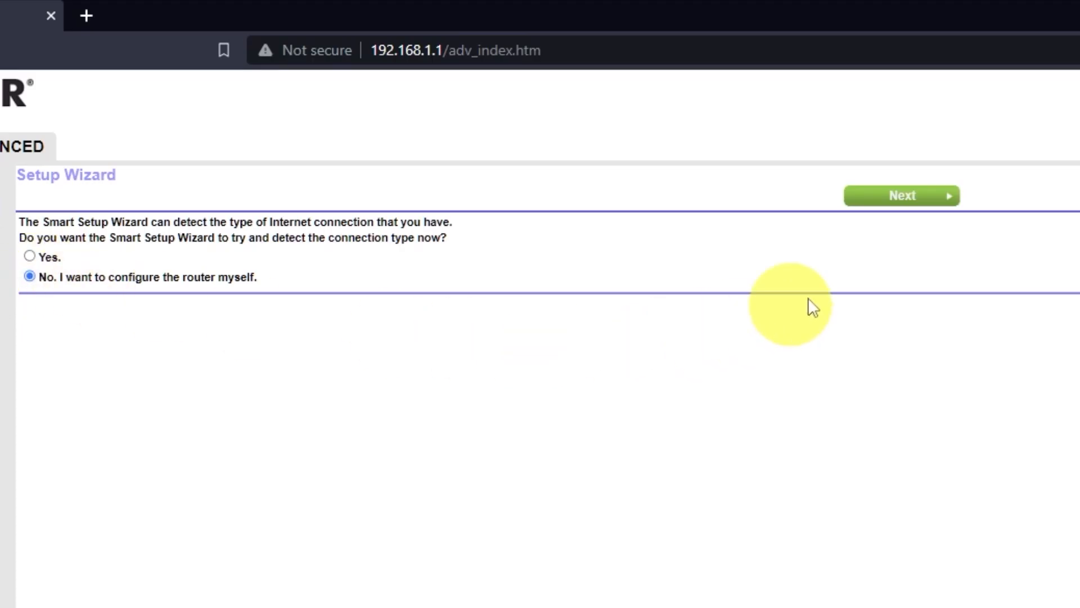
{"action": "left_click", "coordinate": [912, 197]}
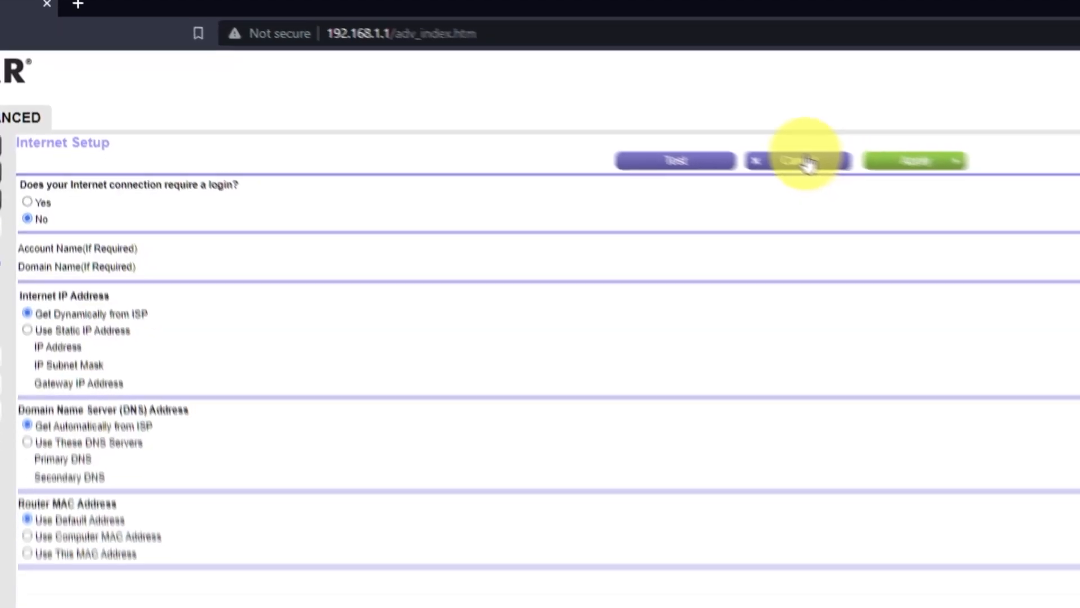